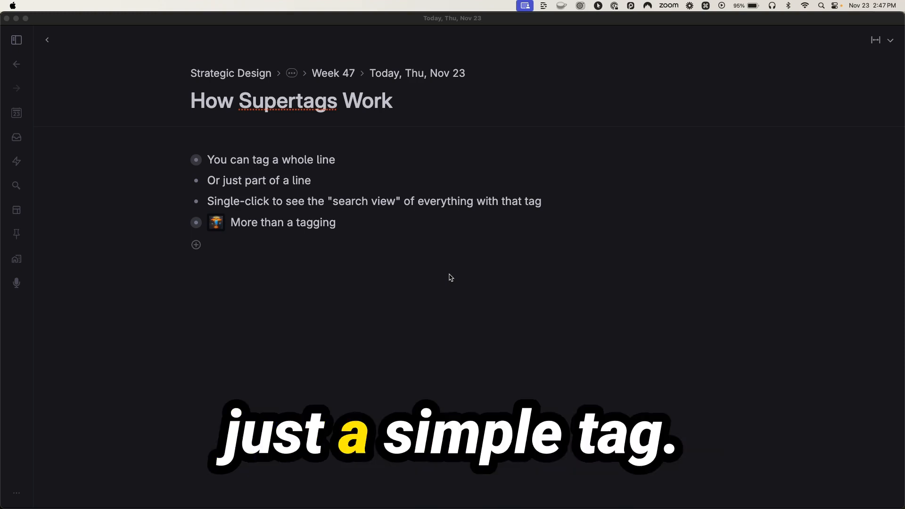
Apply the existing note supertag to the line "You can tag a whole line"
{"action": "left_click", "coordinate": [445, 274]}
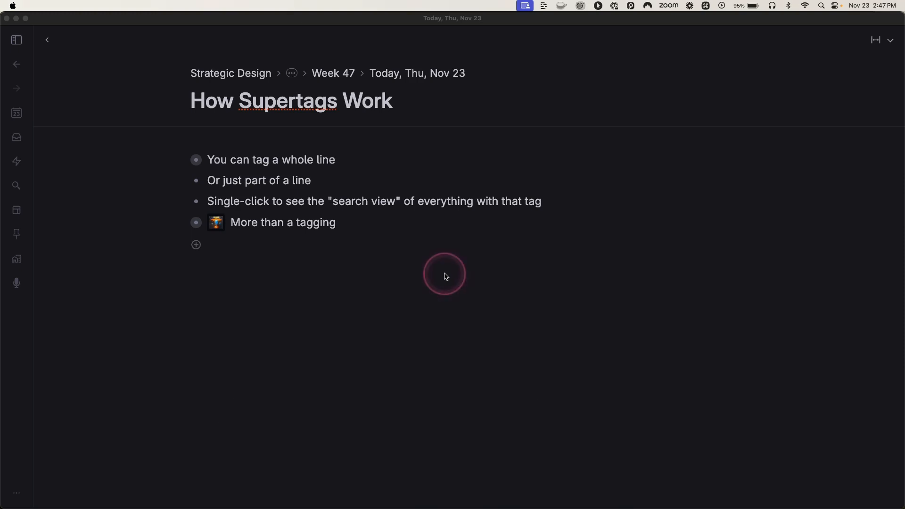
{"action": "left_click", "coordinate": [362, 160]}
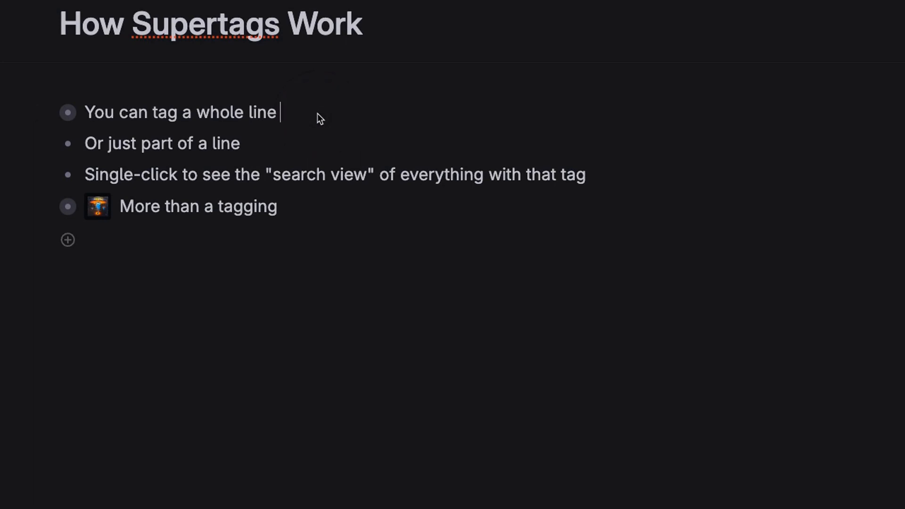
{"action": "type", "text": "#note"}
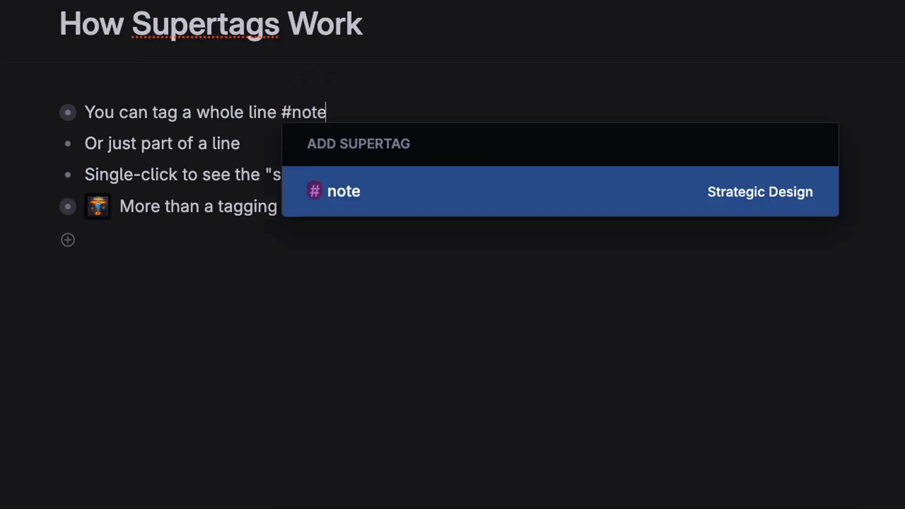
{"action": "key", "text": "Return"}
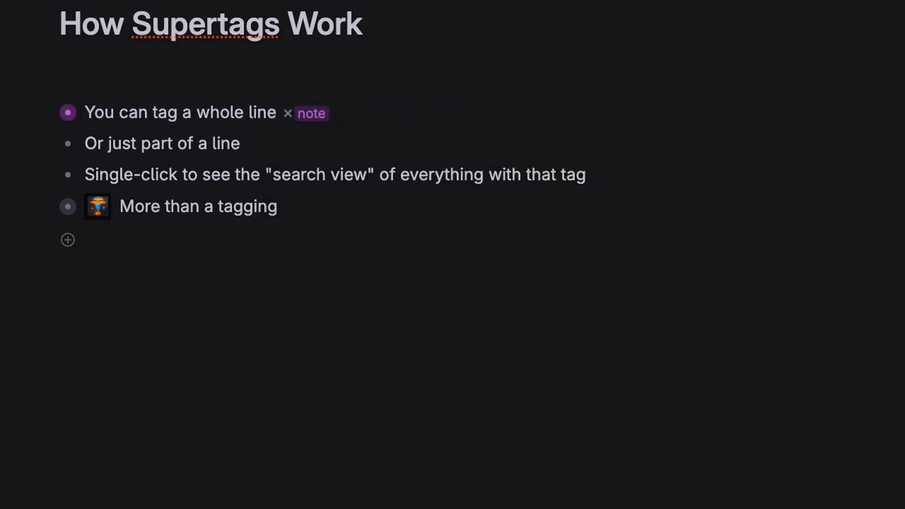
Apply the existing new supertag only to the words "just part" in the line "Or just part of a line"
{"action": "left_click_drag", "start_coordinate": [109, 143], "coordinate": [172, 143]}
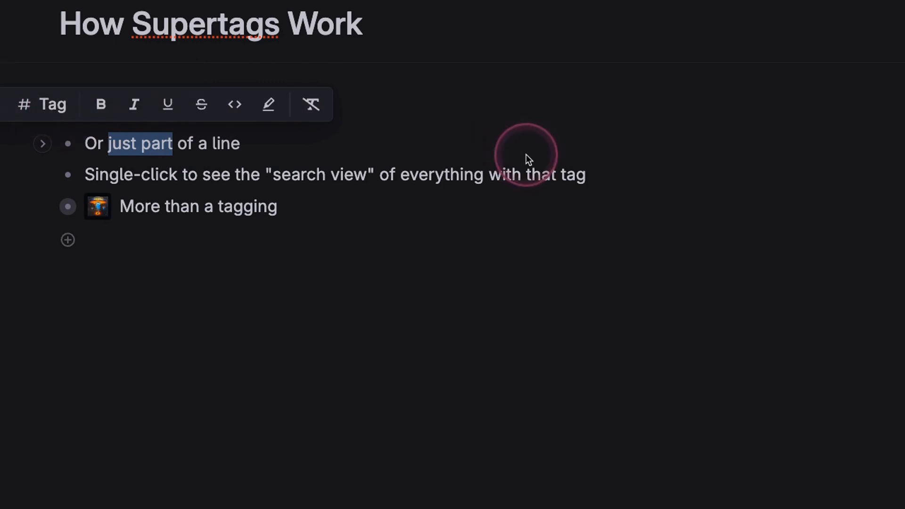
{"action": "key", "text": "#"}
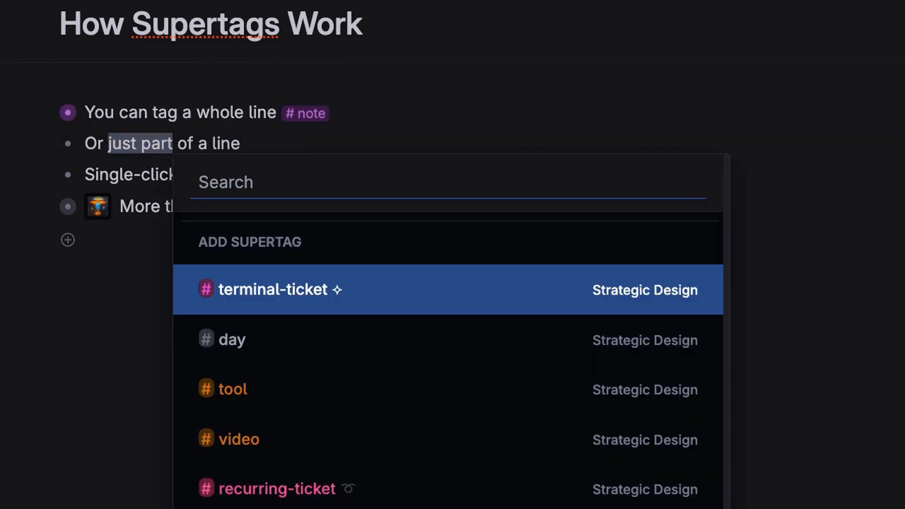
{"action": "type", "text": "new"}
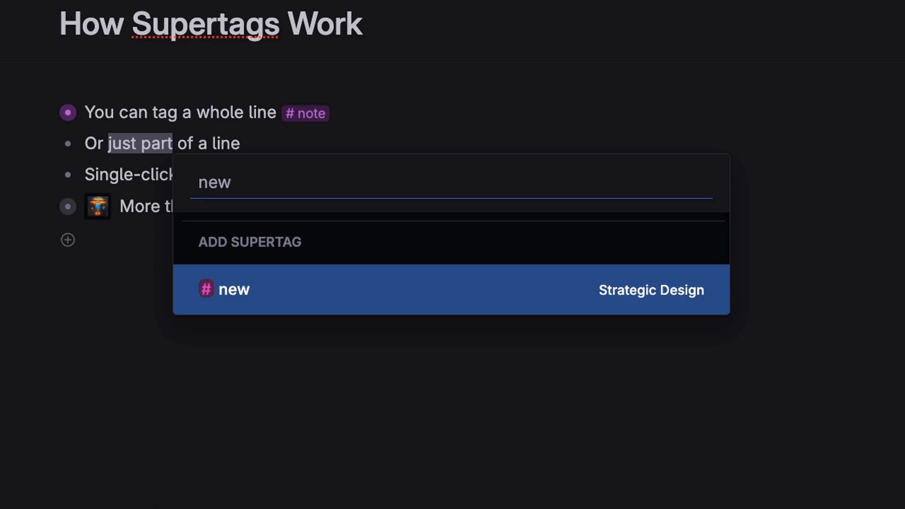
{"action": "key", "text": "Return"}
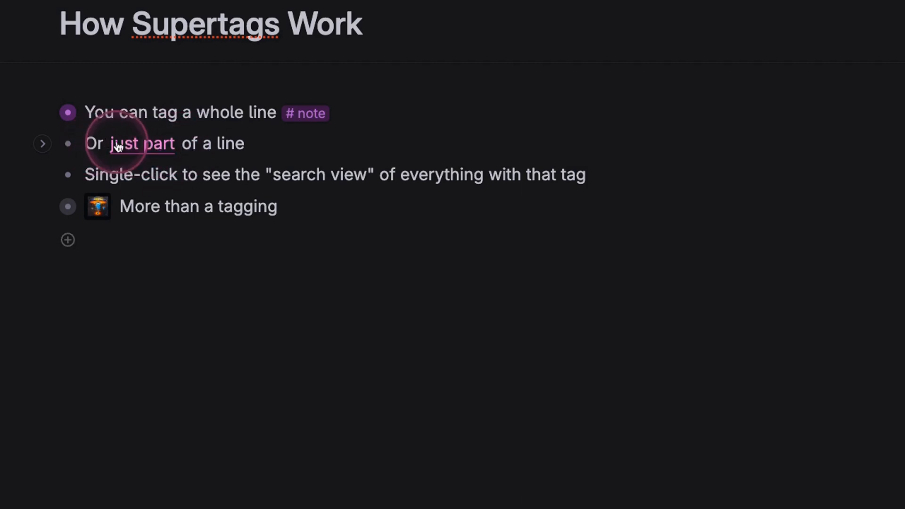
{"action": "left_click", "coordinate": [155, 147]}
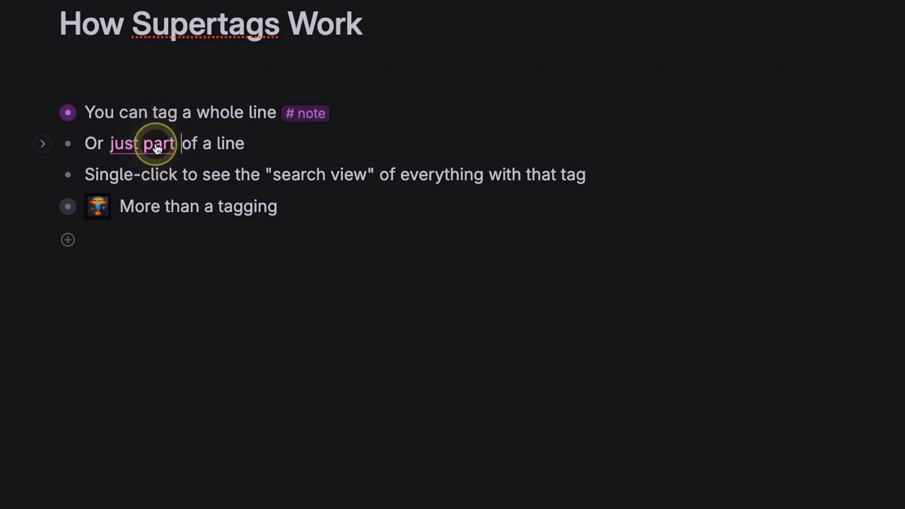
Remove the note supertag from "You can tag a whole line" and expand that line to show its child lines
{"action": "left_click", "coordinate": [20, 107]}
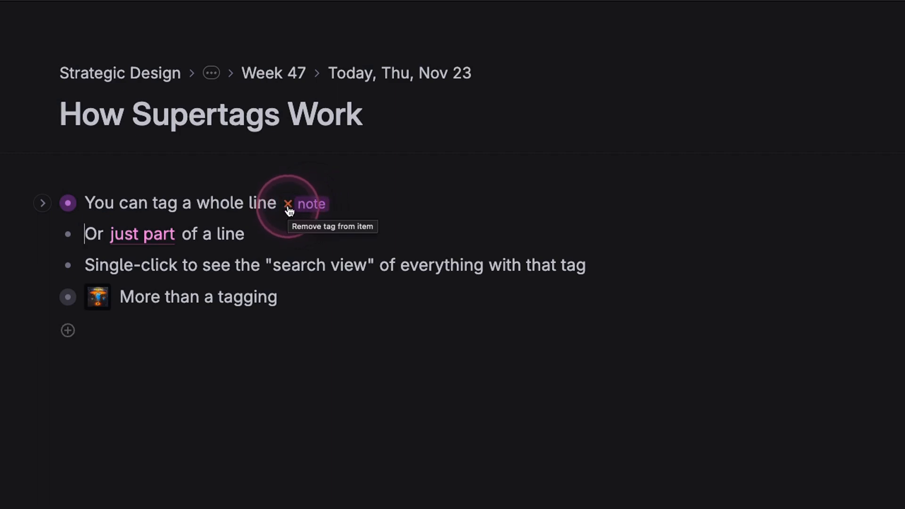
{"action": "left_click", "coordinate": [287, 206]}
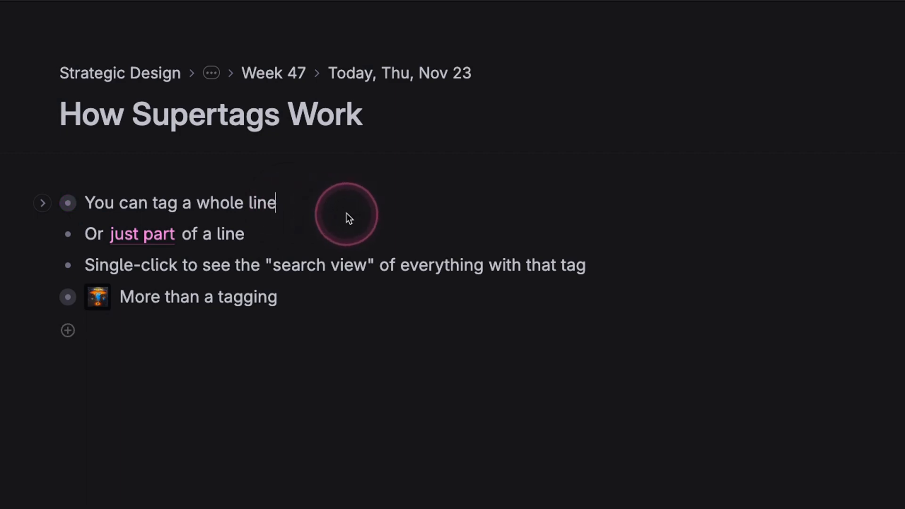
{"action": "key", "text": "ctrl+Down"}
Create and apply the supertag newly-created-tag on "You can create new tags this way", and briefly view that line's own page
{"action": "left_click", "coordinate": [426, 240]}
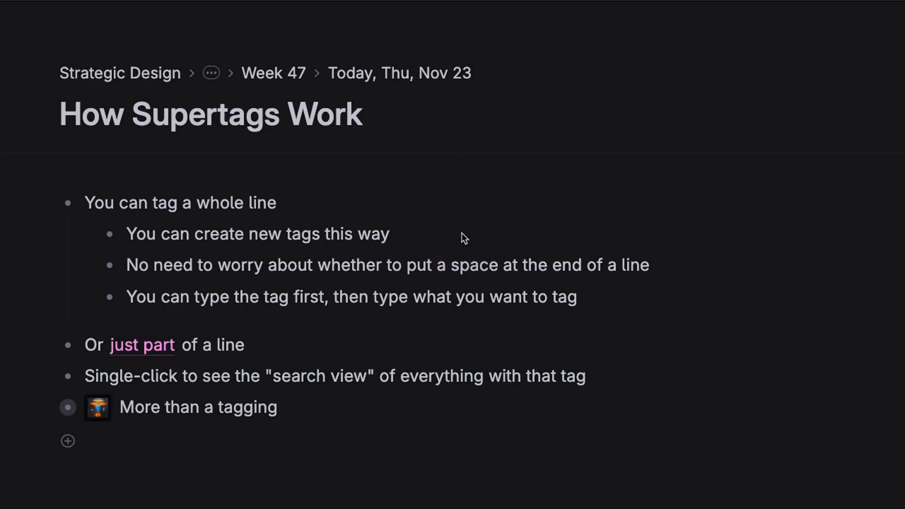
{"action": "type", "text": "#newly"}
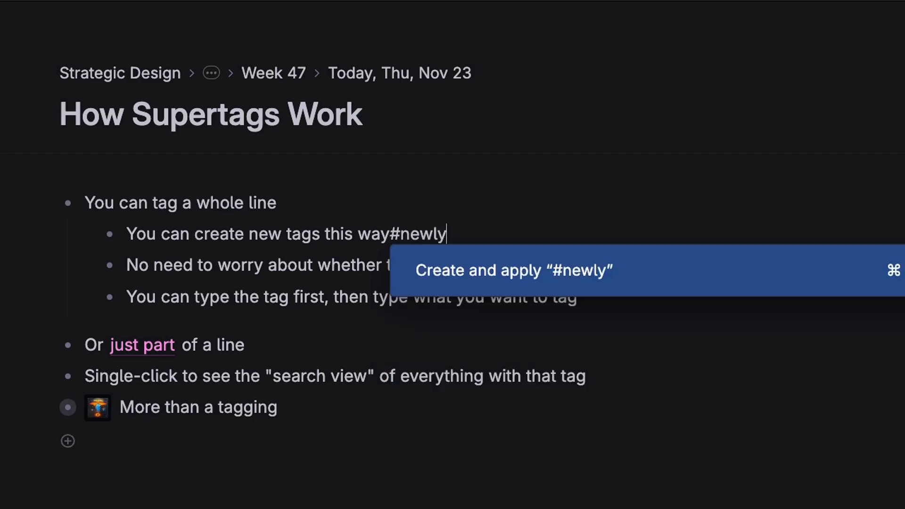
{"action": "type", "text": "-created-tag"}
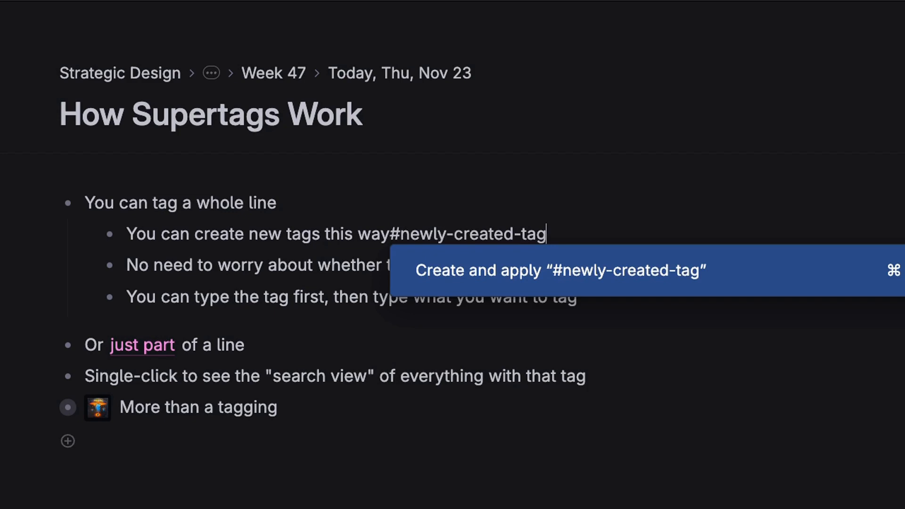
{"action": "key", "text": "Return"}
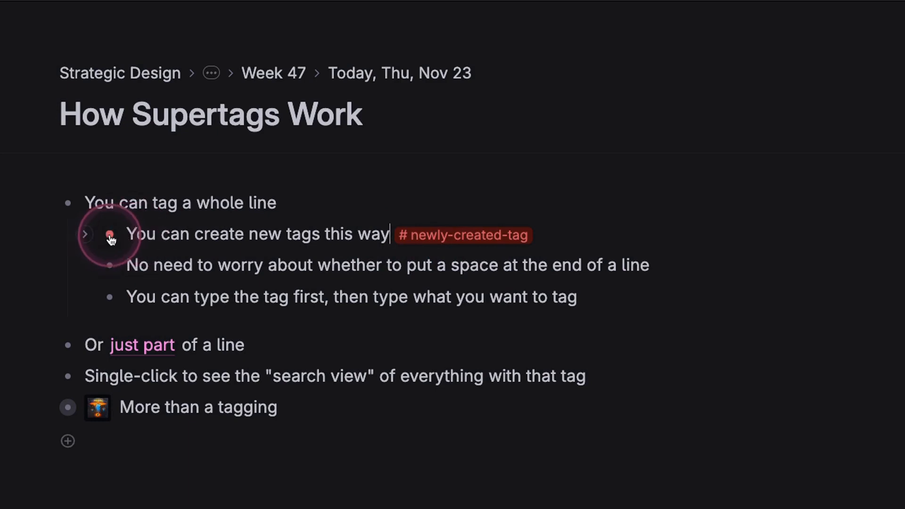
{"action": "left_click", "coordinate": [110, 235]}
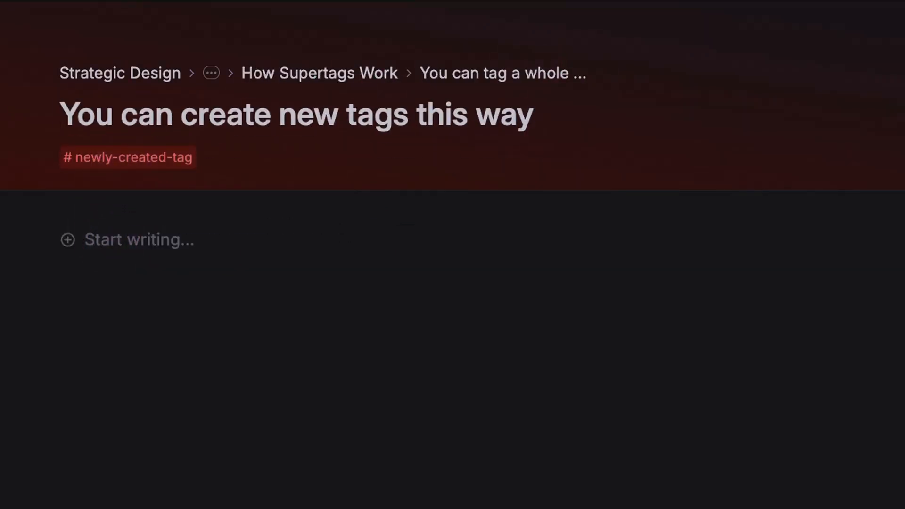
{"action": "key", "text": "super+bracketleft"}
Apply the existing test-tag supertag directly after the line "No need to worry about whether to put a space at the end of a line"
{"action": "left_click", "coordinate": [689, 269]}
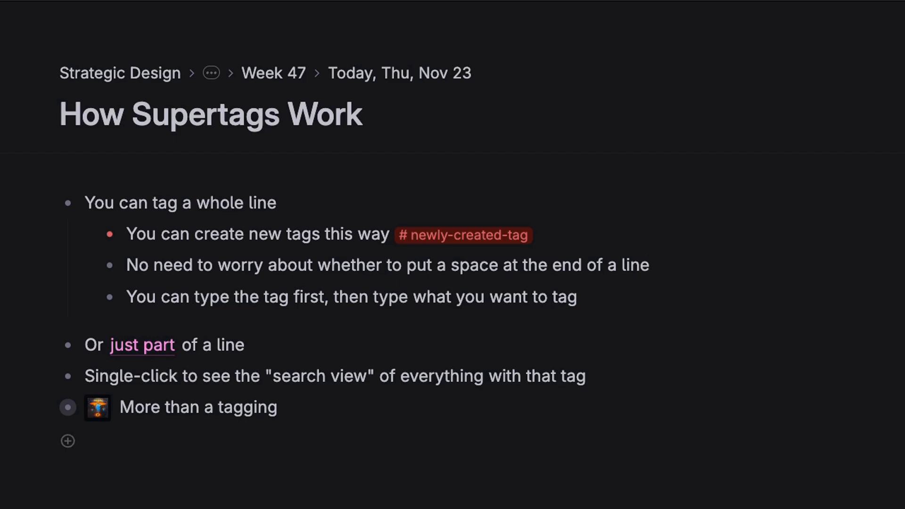
{"action": "type", "text": "#"}
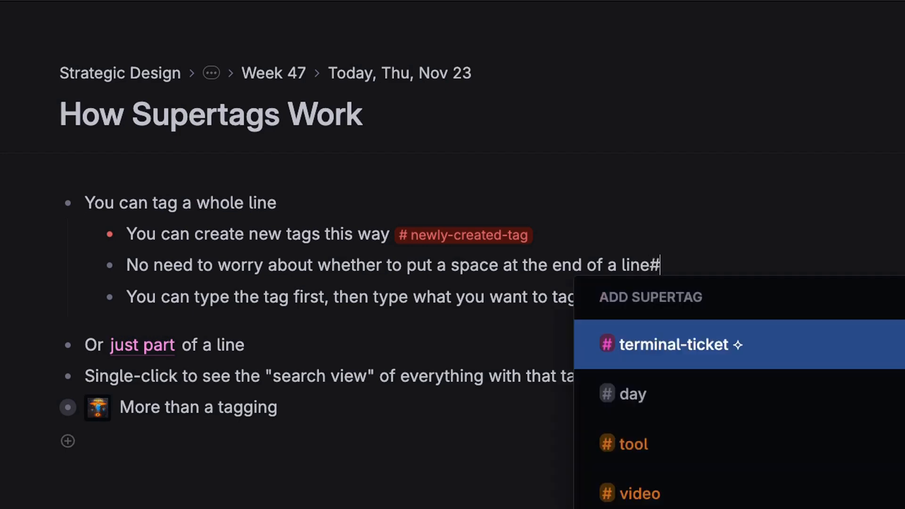
{"action": "type", "text": "test"}
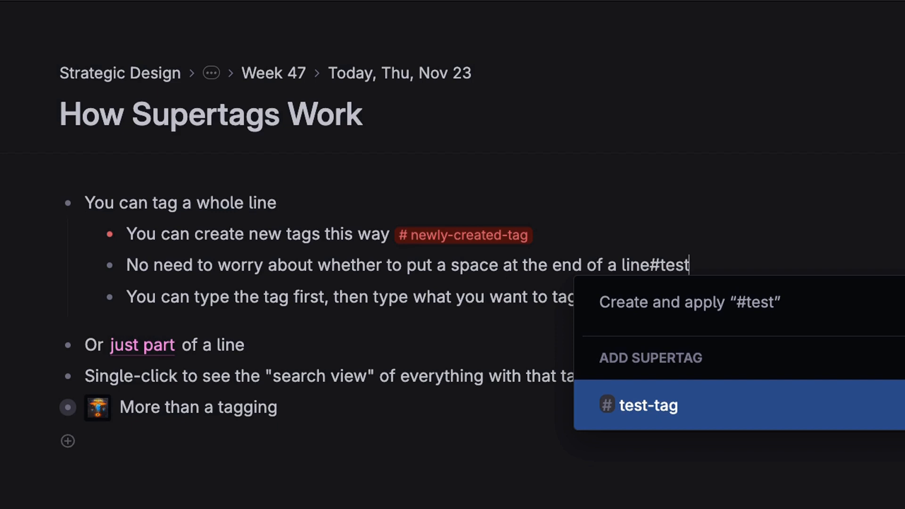
{"action": "key", "text": "Return"}
{"action": "left_click", "coordinate": [677, 237]}
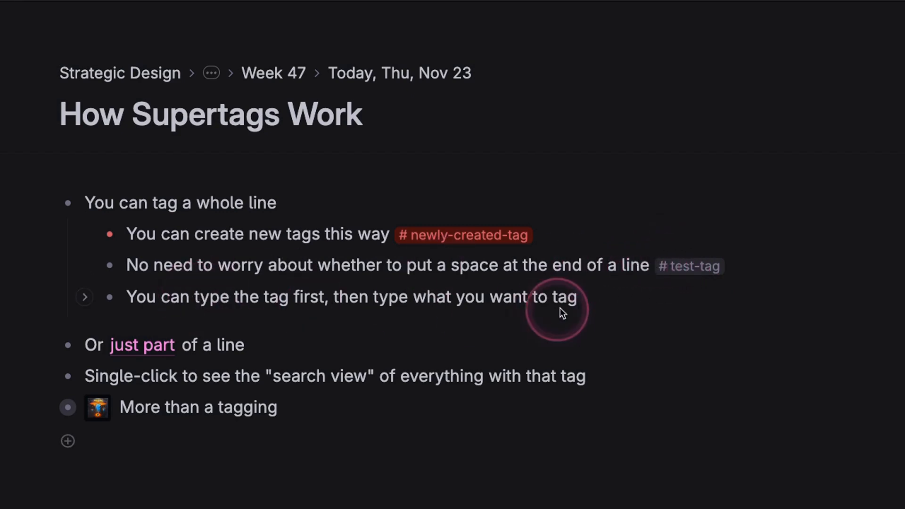
Add an idea-tagged child line under "You can type the tag first, then type what you want to tag", reading "This is the expression of the idea"
{"action": "left_click", "coordinate": [599, 301]}
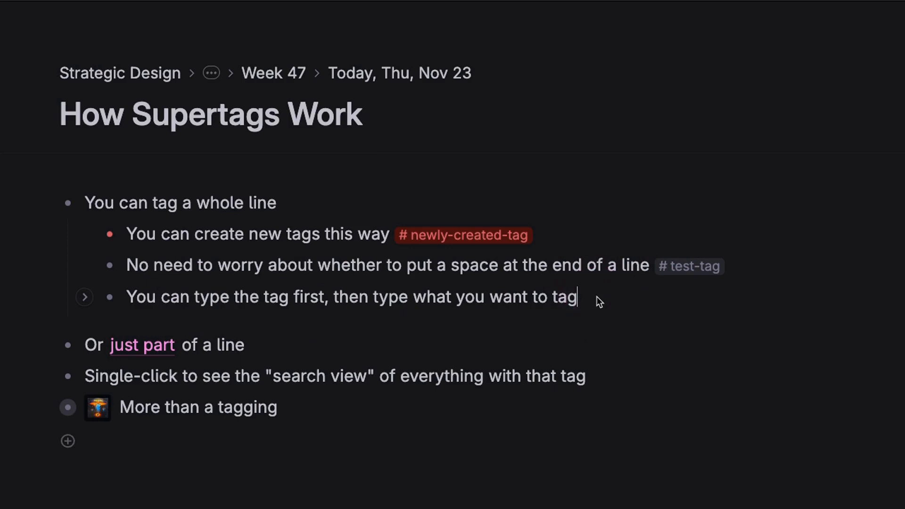
{"action": "key", "text": "Return"}
{"action": "key", "text": "Tab"}
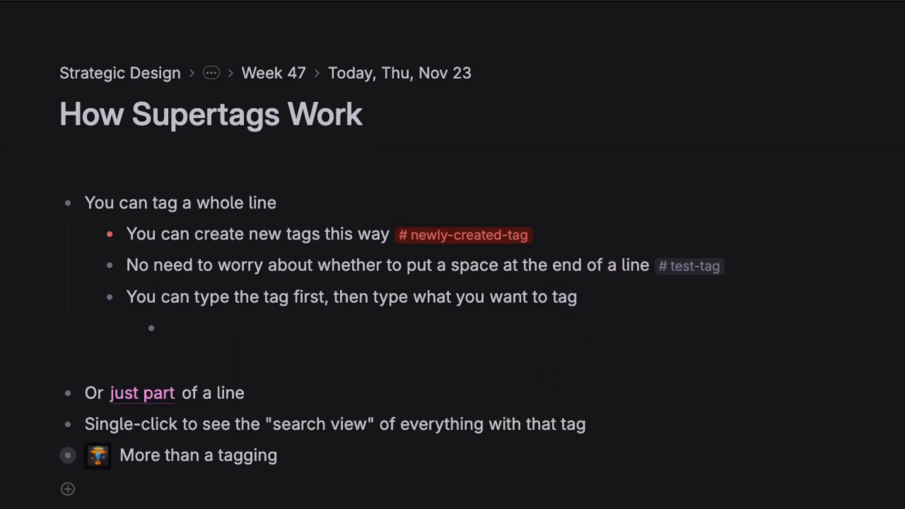
{"action": "type", "text": "#idea"}
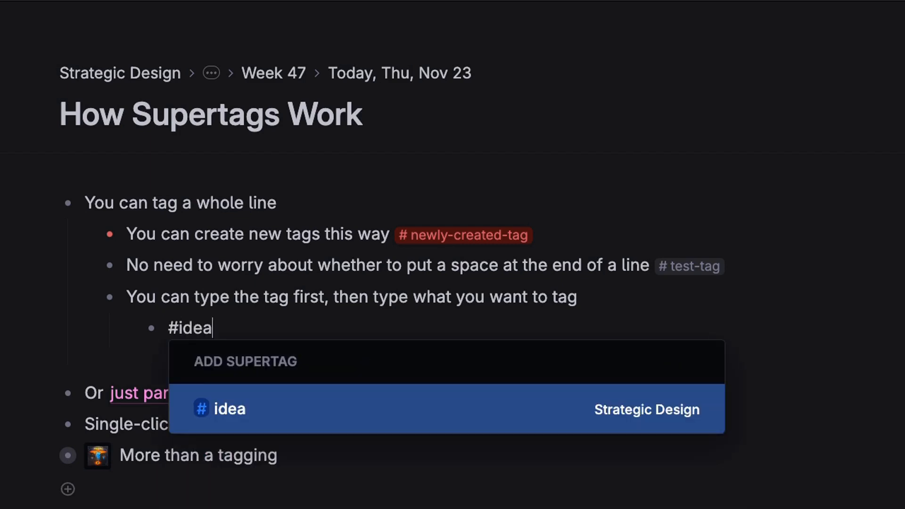
{"action": "key", "text": "Return"}
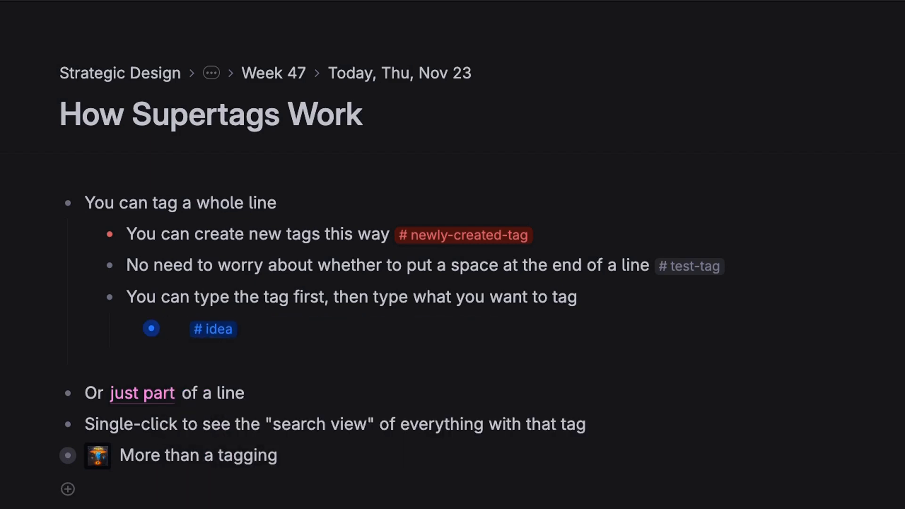
{"action": "type", "text": "This is the expression of the idea"}
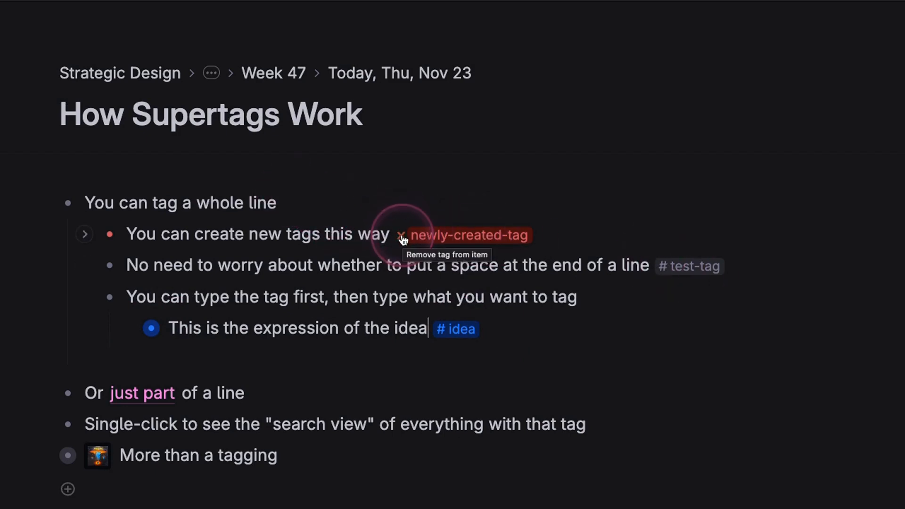
Open the idea supertag's page, add a search view to it, and look through the items in the table
{"action": "left_click", "coordinate": [465, 332]}
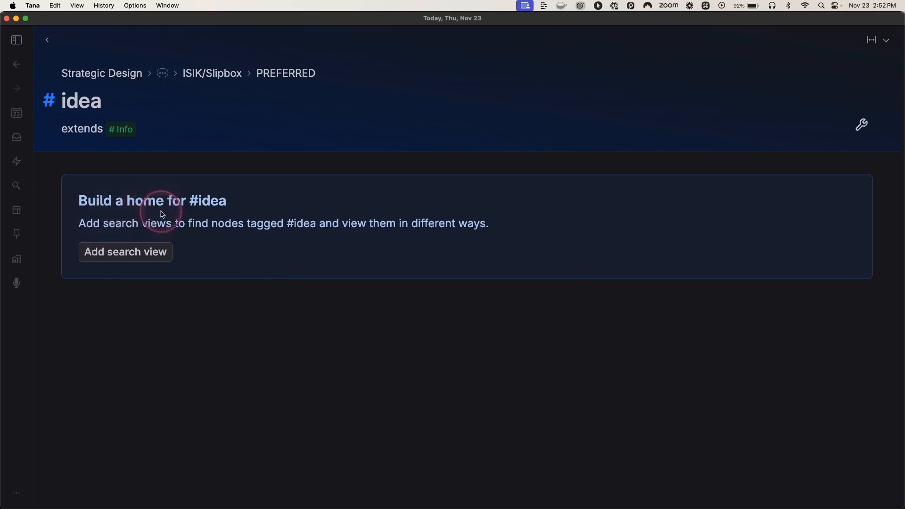
{"action": "left_click", "coordinate": [137, 258]}
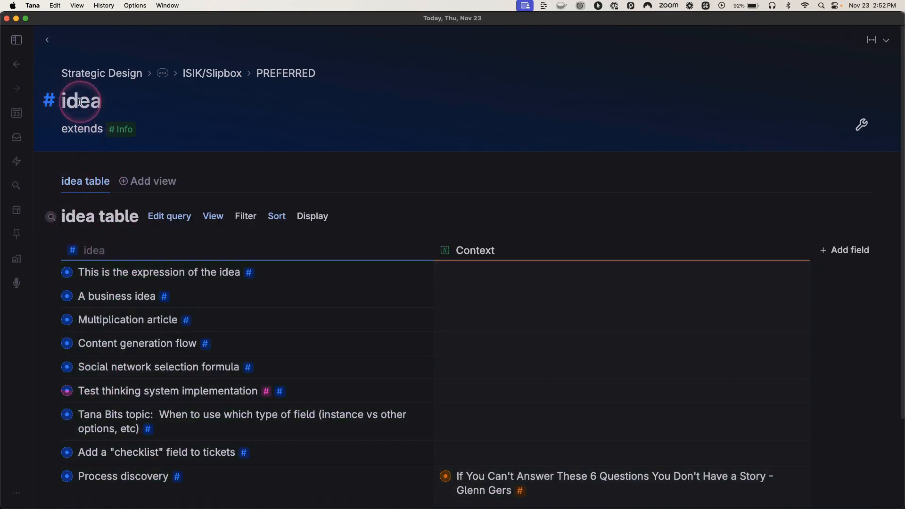
{"action": "scroll", "coordinate": [158, 270], "scroll_direction": "down", "scroll_amount": 3}
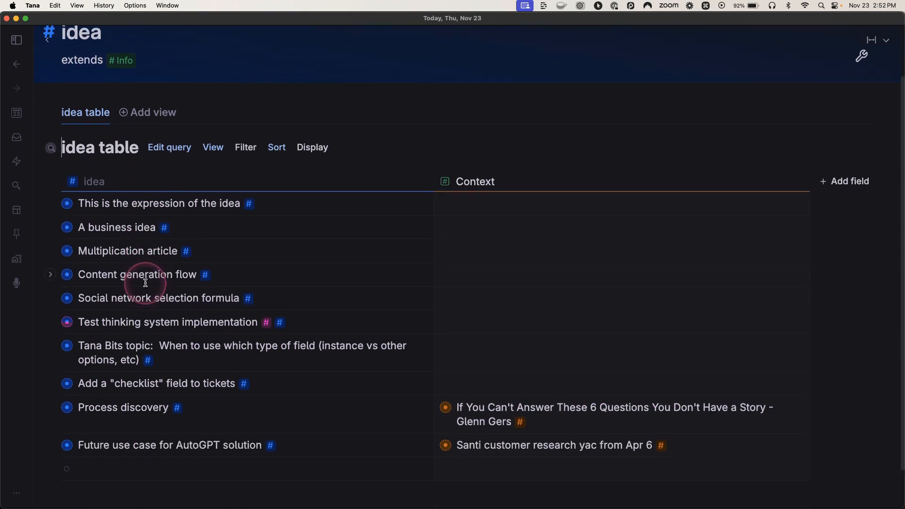
{"action": "scroll", "coordinate": [147, 296], "scroll_direction": "up", "scroll_amount": 3}
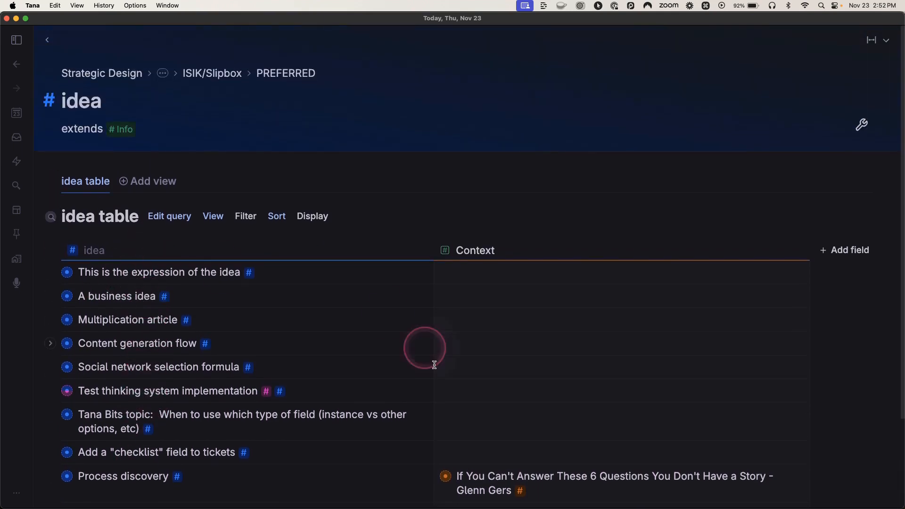